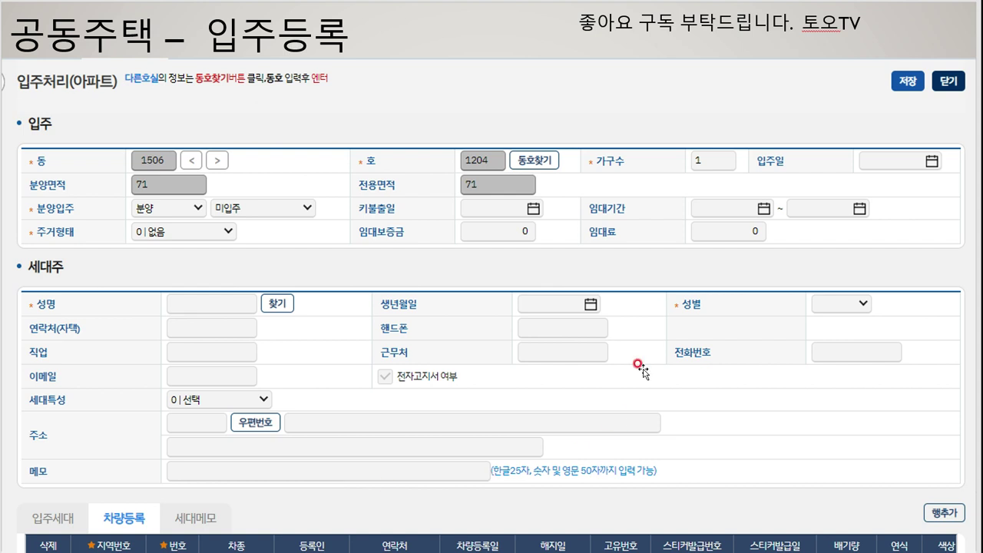
{"action": "left_click", "coordinate": [945, 83]}
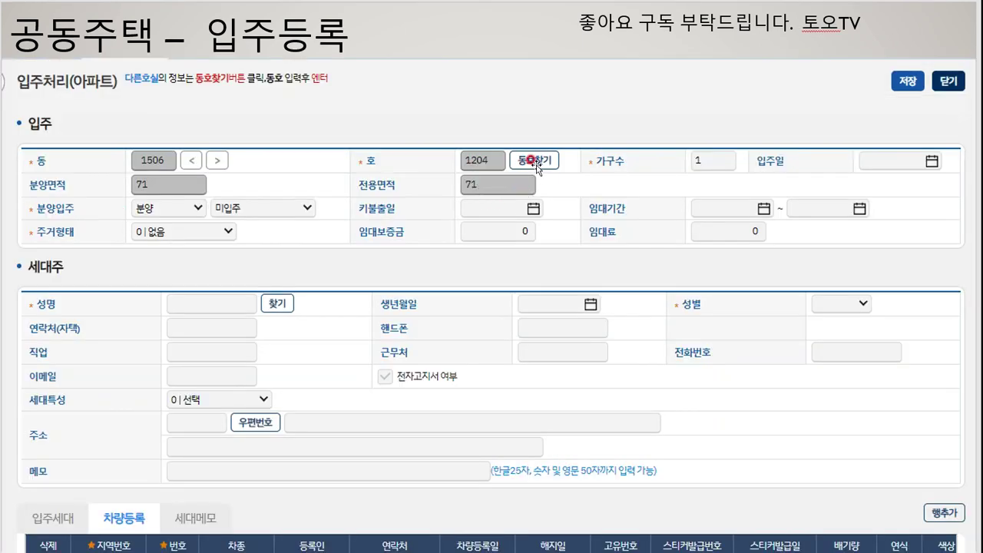
{"action": "left_click", "coordinate": [531, 158]}
{"action": "left_click", "coordinate": [263, 397]}
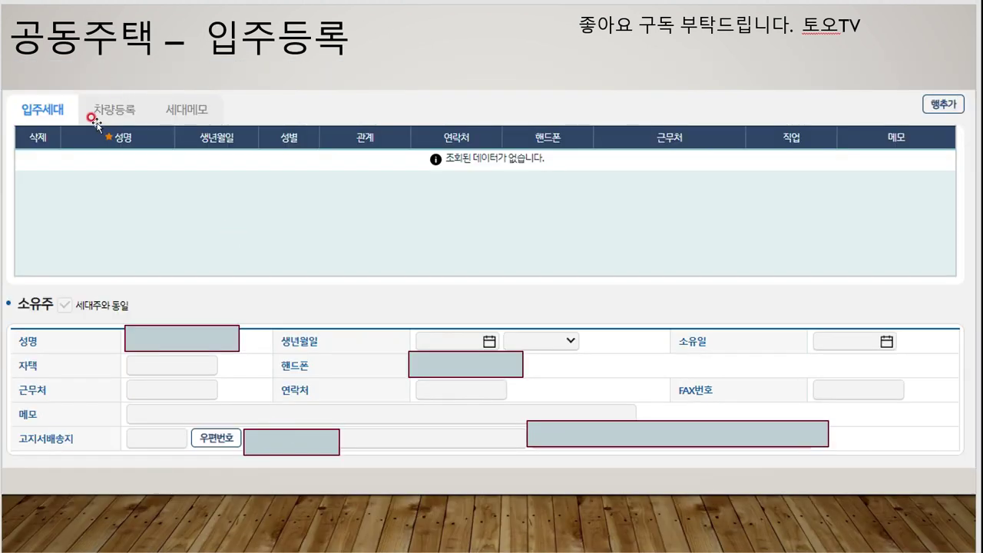
{"action": "left_click", "coordinate": [109, 93]}
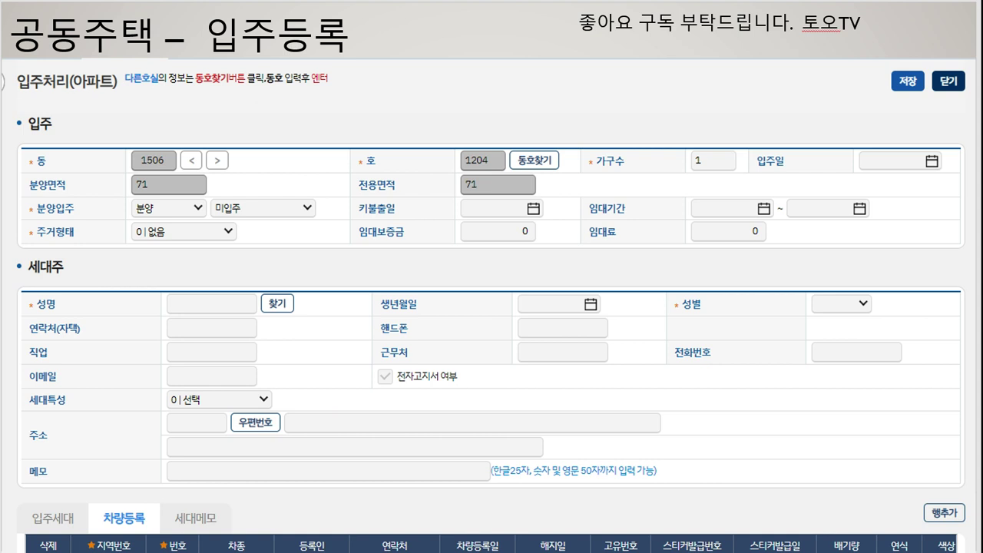
{"action": "key", "text": "Right"}
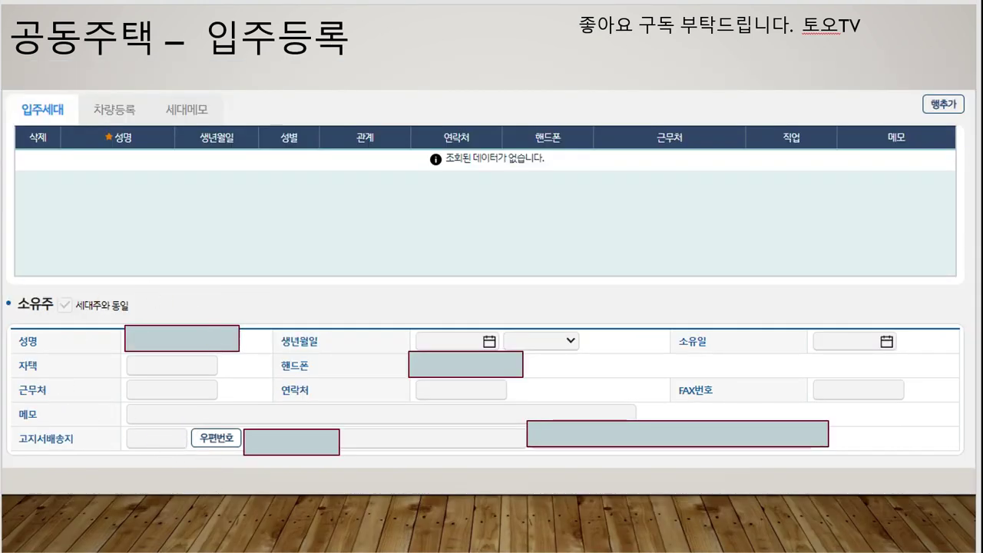
Step: Go back to the 입주등록 slide with the 엑셀데이타 밀어넣기 upload popup
{"action": "key", "text": "Left"}
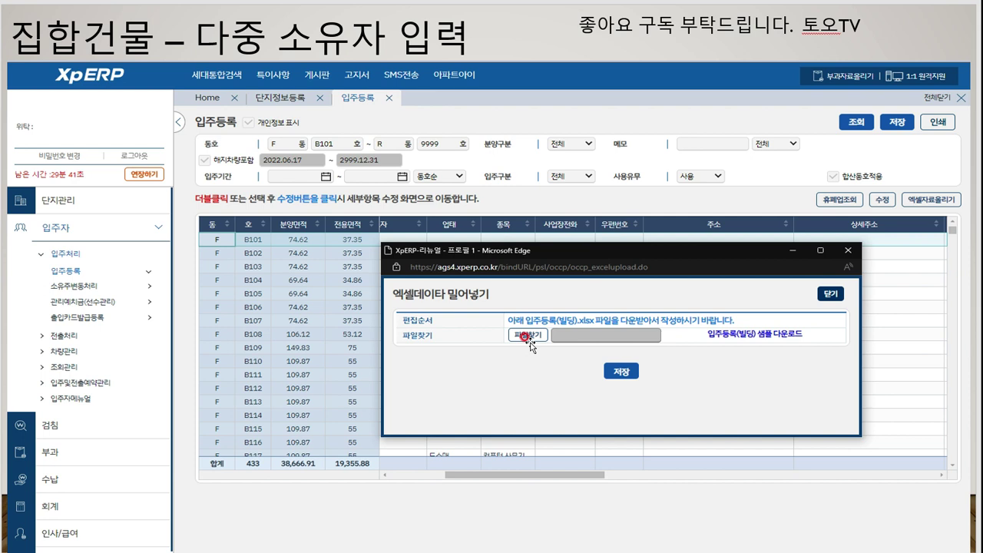
Step: Download the 입주등록(빌딩) sample spreadsheet to show beside the upload window
{"action": "left_click", "coordinate": [766, 334]}
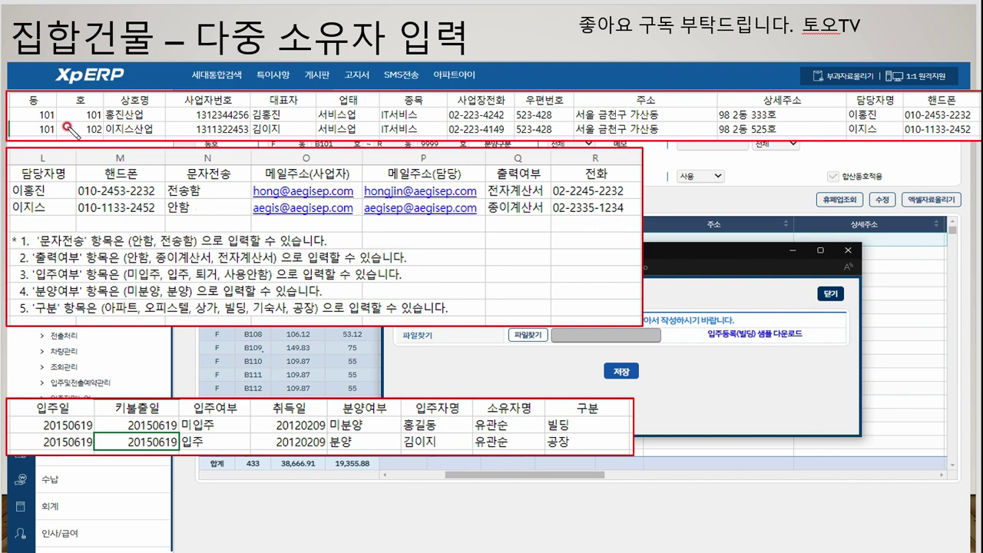
Step: Mark the 동 and 호 headers and highlight the first row's unit number 101
{"action": "left_click_drag", "start_coordinate": [77, 117], "coordinate": [103, 119]}
{"action": "left_click_drag", "start_coordinate": [22, 97], "coordinate": [105, 107]}
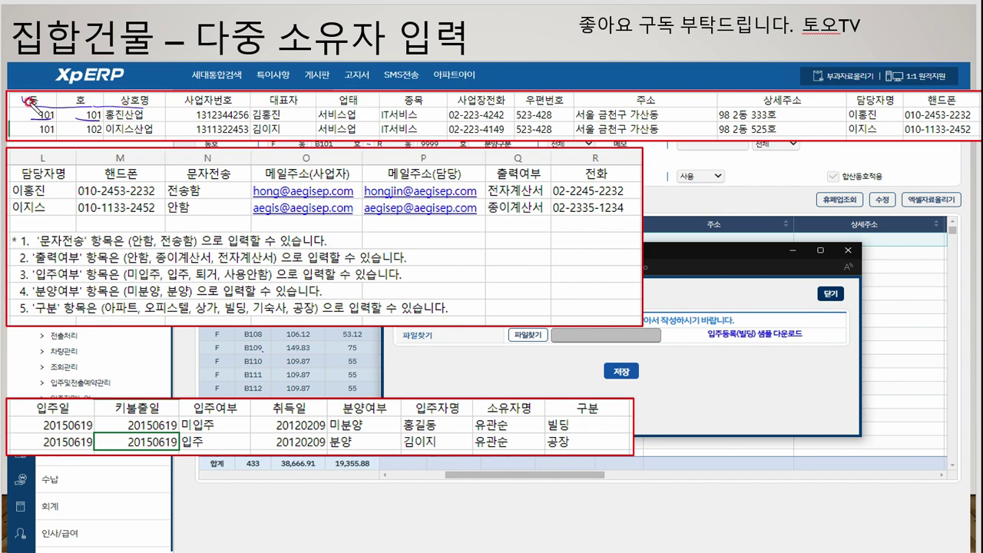
{"action": "left_click_drag", "start_coordinate": [19, 99], "coordinate": [69, 99]}
{"action": "mouse_move", "coordinate": [80, 114]}
{"action": "left_mouse_down"}
{"action": "mouse_move", "coordinate": [123, 122]}
{"action": "mouse_move", "coordinate": [144, 110]}
{"action": "left_mouse_up"}
{"action": "mouse_move", "coordinate": [230, 111]}
{"action": "left_mouse_down"}
{"action": "mouse_move", "coordinate": [194, 120]}
{"action": "mouse_move", "coordinate": [232, 115]}
{"action": "left_mouse_up"}
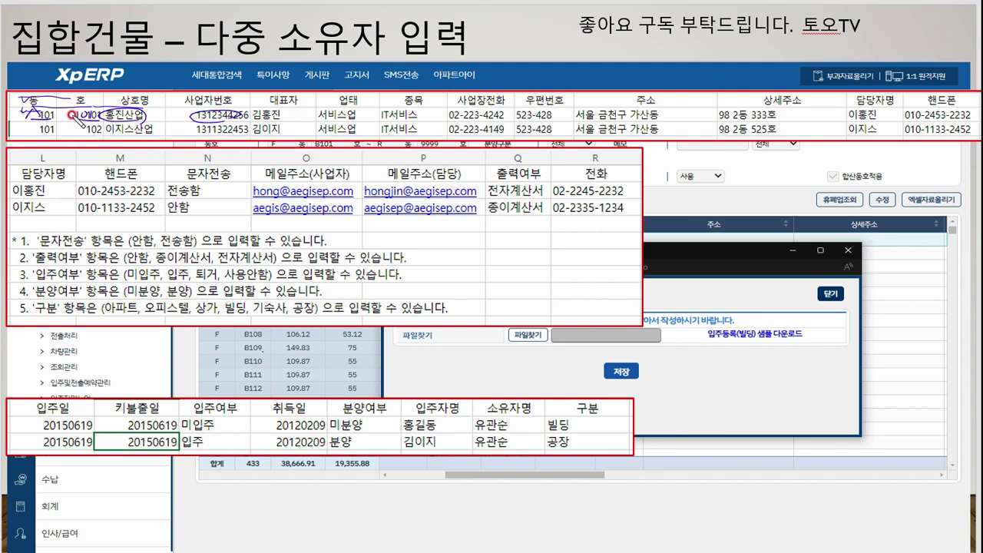
{"action": "left_click_drag", "start_coordinate": [86, 113], "coordinate": [94, 117]}
{"action": "left_click_drag", "start_coordinate": [81, 151], "coordinate": [94, 153]}
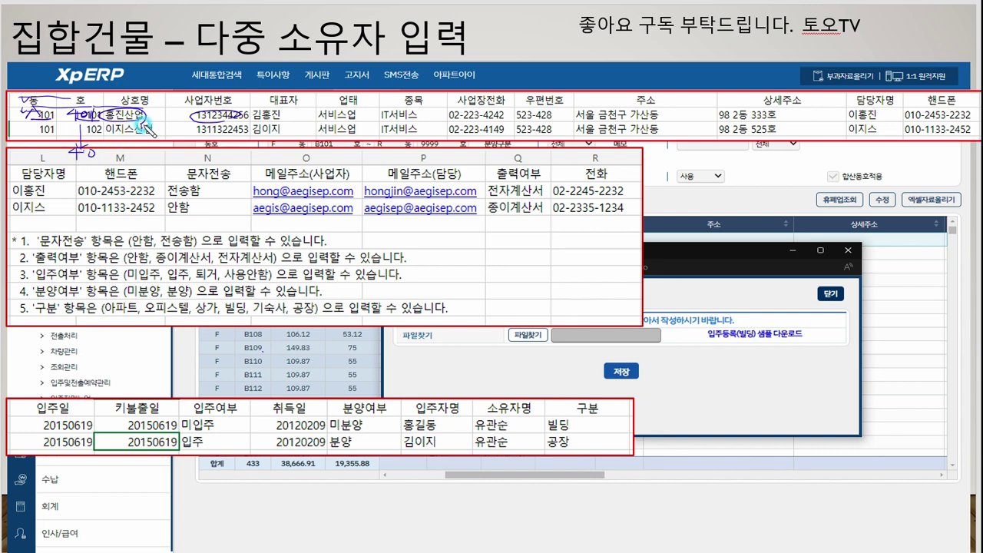
Step: Circle row one's company name, registration number, representative and 서비스업; underline its phone and addresses
{"action": "mouse_move", "coordinate": [141, 120]}
{"action": "left_mouse_down"}
{"action": "mouse_move", "coordinate": [123, 130]}
{"action": "mouse_move", "coordinate": [110, 123]}
{"action": "mouse_move", "coordinate": [117, 114]}
{"action": "mouse_move", "coordinate": [156, 127]}
{"action": "left_mouse_up"}
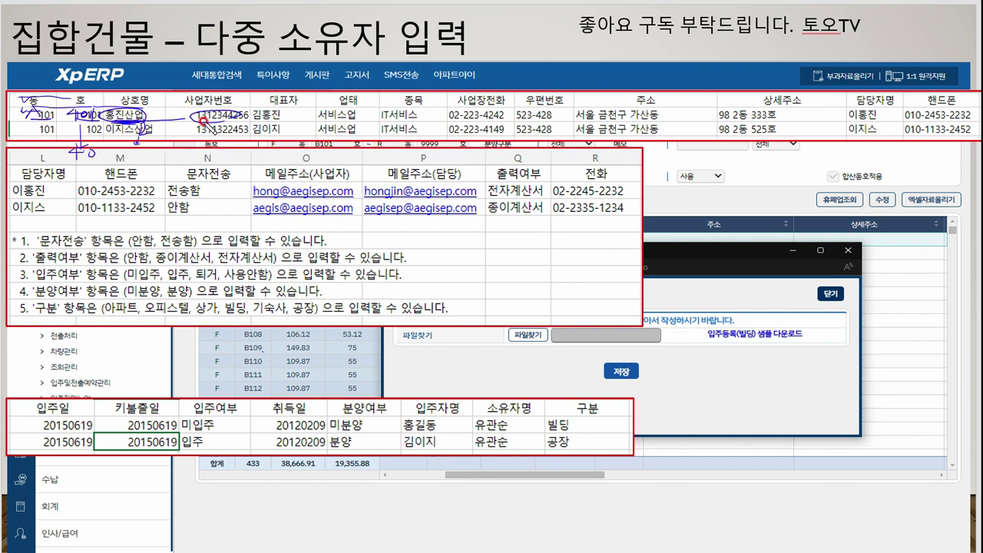
{"action": "mouse_move", "coordinate": [199, 116]}
{"action": "left_mouse_down"}
{"action": "mouse_move", "coordinate": [189, 116]}
{"action": "mouse_move", "coordinate": [230, 121]}
{"action": "mouse_move", "coordinate": [249, 112]}
{"action": "left_mouse_up"}
{"action": "mouse_move", "coordinate": [270, 120]}
{"action": "left_mouse_down"}
{"action": "mouse_move", "coordinate": [281, 111]}
{"action": "mouse_move", "coordinate": [275, 121]}
{"action": "left_mouse_up"}
{"action": "left_click_drag", "start_coordinate": [353, 119], "coordinate": [358, 119]}
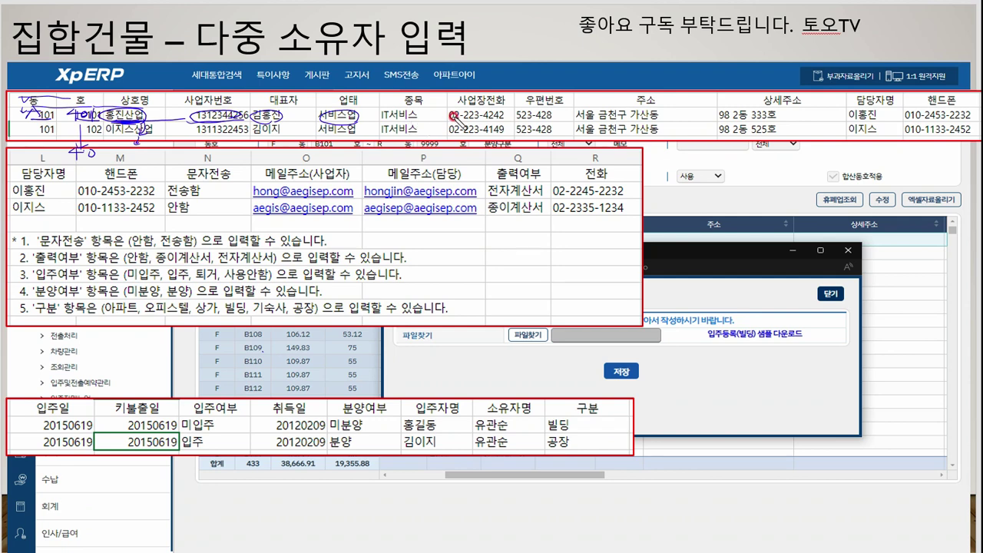
{"action": "left_click_drag", "start_coordinate": [449, 120], "coordinate": [548, 120]}
{"action": "left_click_drag", "start_coordinate": [618, 120], "coordinate": [664, 121]}
{"action": "left_click_drag", "start_coordinate": [728, 121], "coordinate": [791, 121]}
Step: Mark 담당자명, note the top banner, strike the first contact's details, tick 문자전송
{"action": "mouse_move", "coordinate": [849, 104]}
{"action": "left_mouse_down"}
{"action": "mouse_move", "coordinate": [839, 88]}
{"action": "mouse_move", "coordinate": [846, 75]}
{"action": "left_mouse_up"}
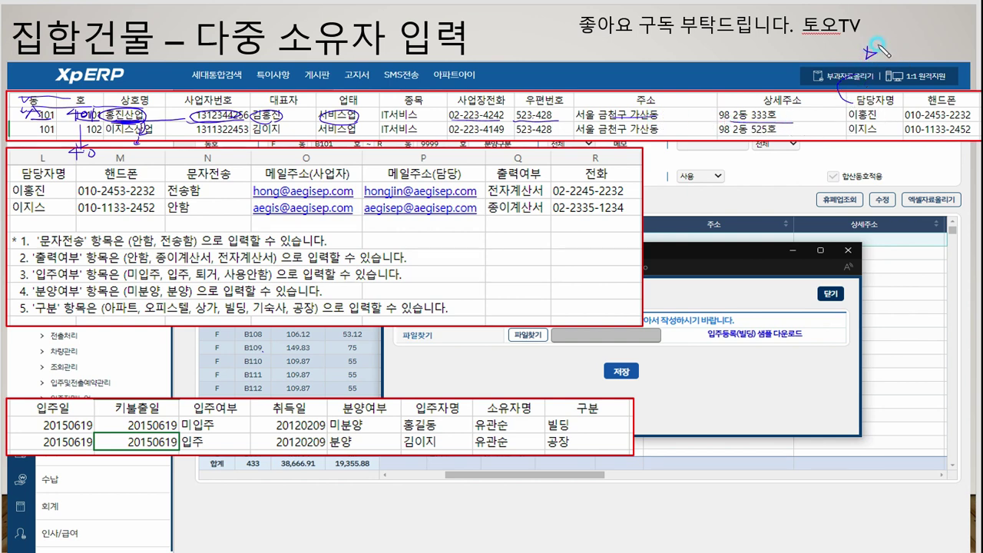
{"action": "left_click_drag", "start_coordinate": [896, 54], "coordinate": [941, 47]}
{"action": "left_click_drag", "start_coordinate": [847, 115], "coordinate": [952, 115]}
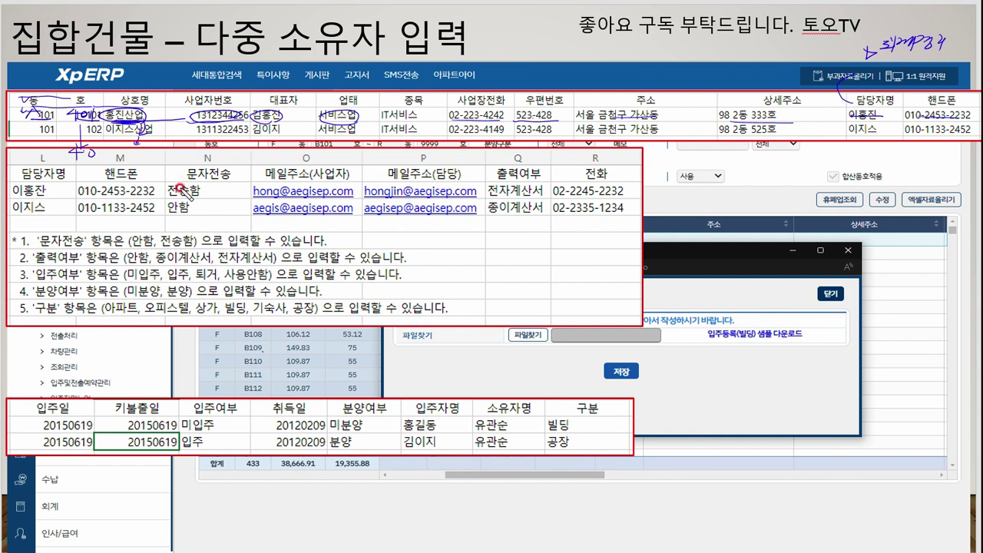
{"action": "mouse_move", "coordinate": [173, 174]}
{"action": "left_mouse_down"}
{"action": "mouse_move", "coordinate": [217, 187]}
{"action": "mouse_move", "coordinate": [196, 209]}
{"action": "left_mouse_up"}
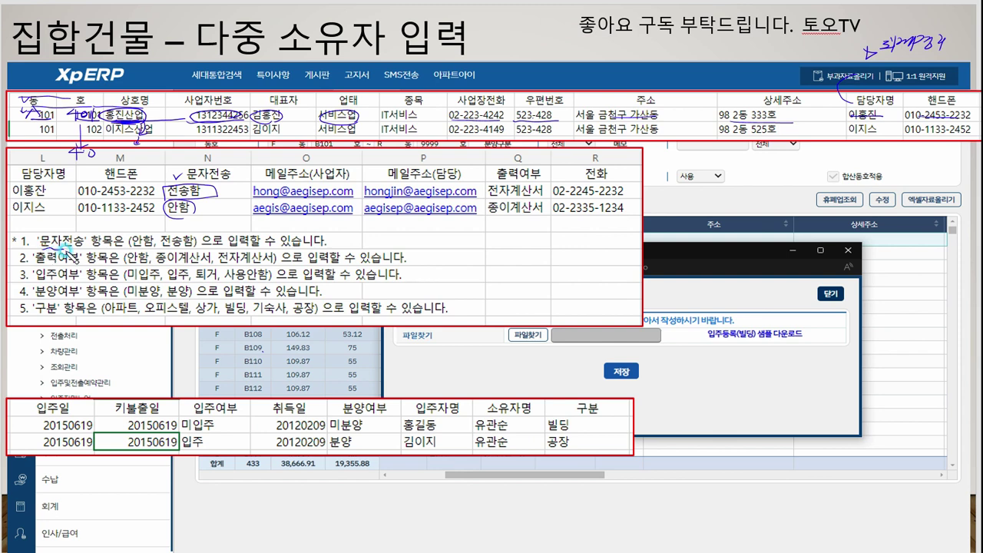
Step: Circle 안함/전송함, tick the e-mail columns, and circle 전자계산서 and the 전화 header
{"action": "left_click_drag", "start_coordinate": [136, 238], "coordinate": [184, 244]}
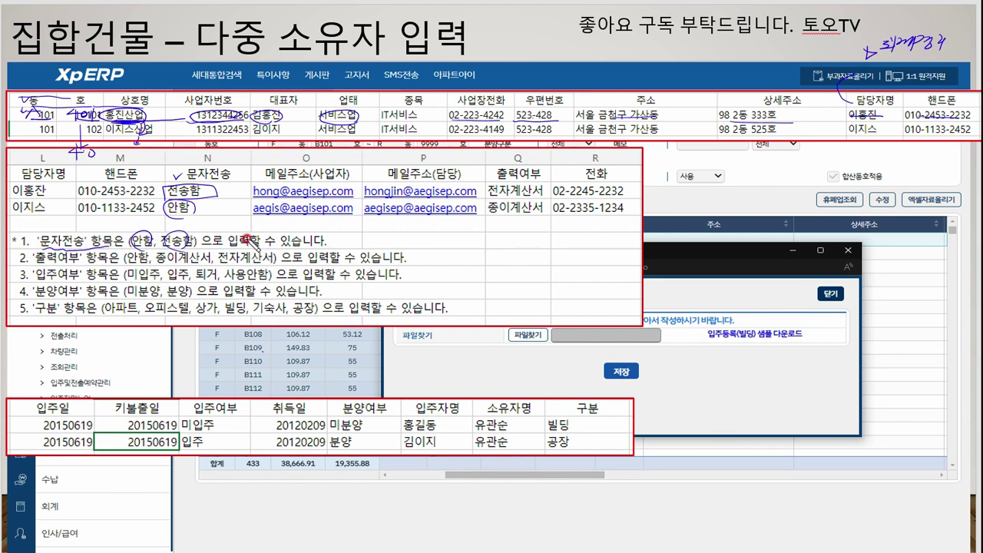
{"action": "left_click_drag", "start_coordinate": [237, 184], "coordinate": [249, 182]}
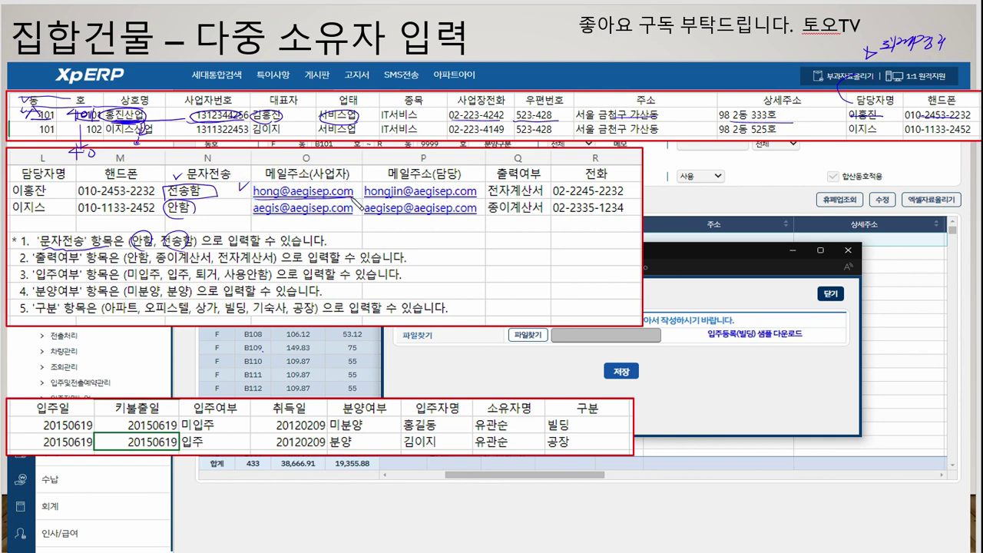
{"action": "mouse_move", "coordinate": [332, 185]}
{"action": "left_mouse_down"}
{"action": "mouse_move", "coordinate": [384, 169]}
{"action": "mouse_move", "coordinate": [388, 188]}
{"action": "left_mouse_up"}
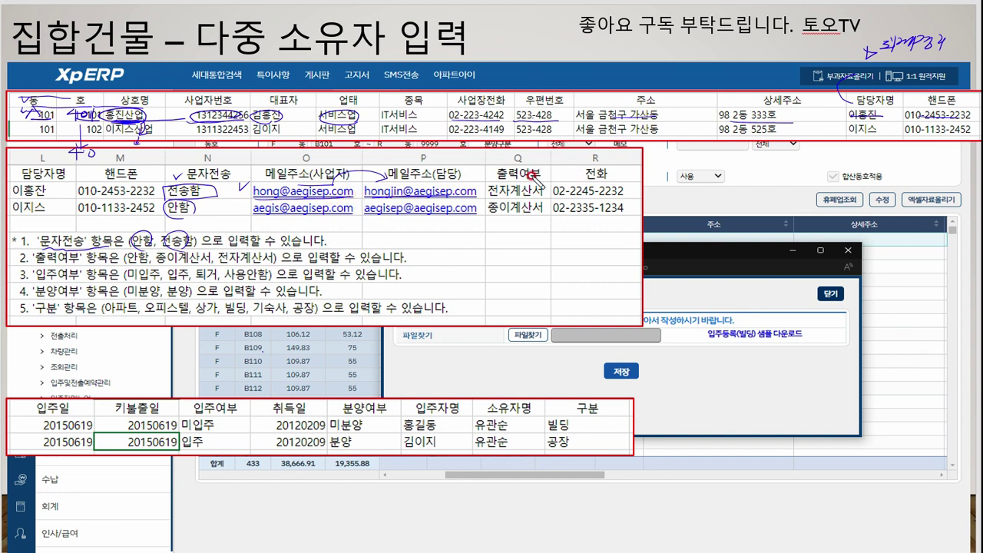
{"action": "mouse_move", "coordinate": [506, 175]}
{"action": "left_mouse_down"}
{"action": "mouse_move", "coordinate": [498, 203]}
{"action": "mouse_move", "coordinate": [511, 209]}
{"action": "mouse_move", "coordinate": [549, 190]}
{"action": "mouse_move", "coordinate": [486, 185]}
{"action": "left_mouse_up"}
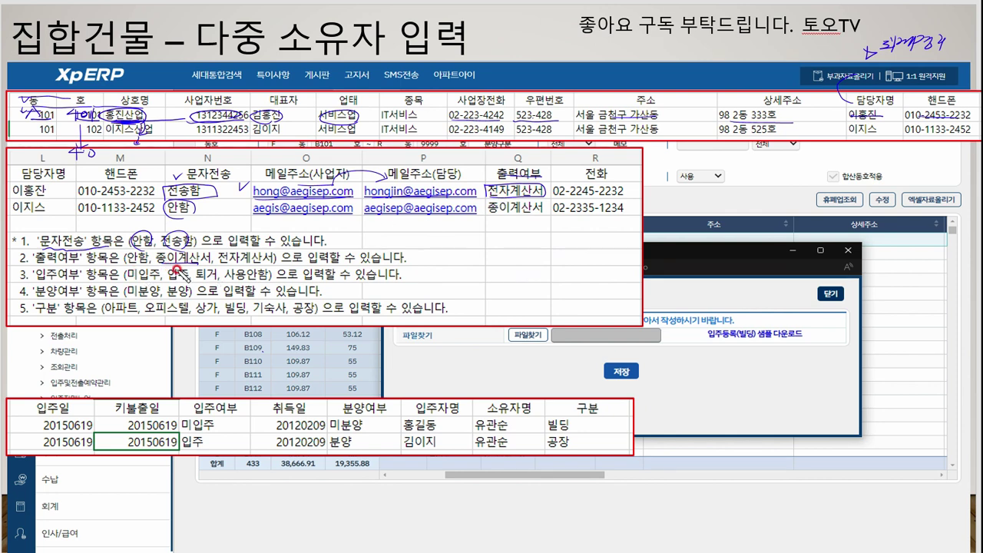
{"action": "mouse_move", "coordinate": [607, 178]}
{"action": "left_mouse_down"}
{"action": "mouse_move", "coordinate": [586, 185]}
{"action": "mouse_move", "coordinate": [603, 180]}
{"action": "left_mouse_up"}
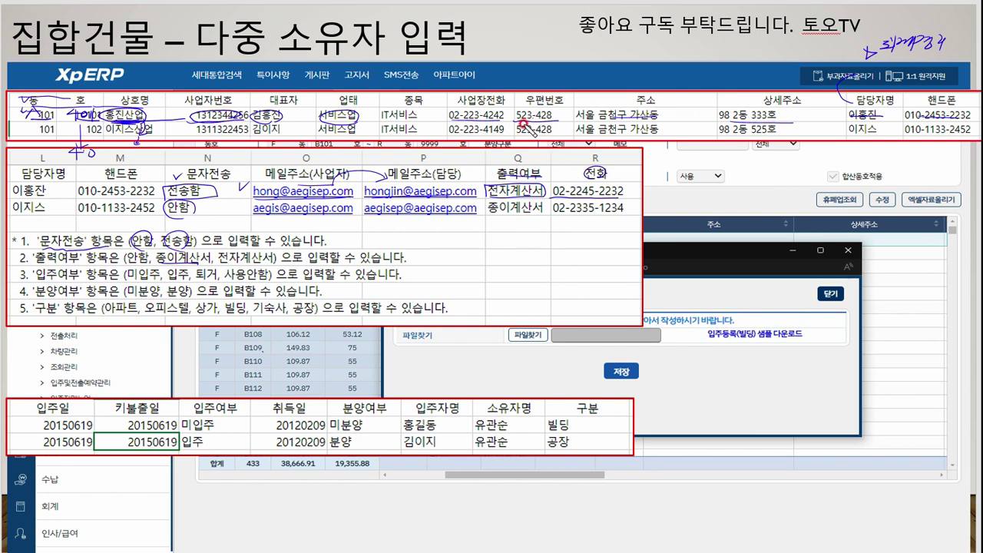
Step: Tick the 입주일, 키불출일 and 취득일 headers and add a handwritten note above
{"action": "left_click_drag", "start_coordinate": [80, 402], "coordinate": [92, 397]}
{"action": "left_click_drag", "start_coordinate": [155, 402], "coordinate": [175, 396]}
{"action": "left_click_drag", "start_coordinate": [311, 404], "coordinate": [326, 398]}
{"action": "mouse_move", "coordinate": [105, 392]}
{"action": "left_mouse_down"}
{"action": "mouse_move", "coordinate": [141, 376]}
{"action": "mouse_move", "coordinate": [133, 386]}
{"action": "mouse_move", "coordinate": [192, 379]}
{"action": "left_mouse_up"}
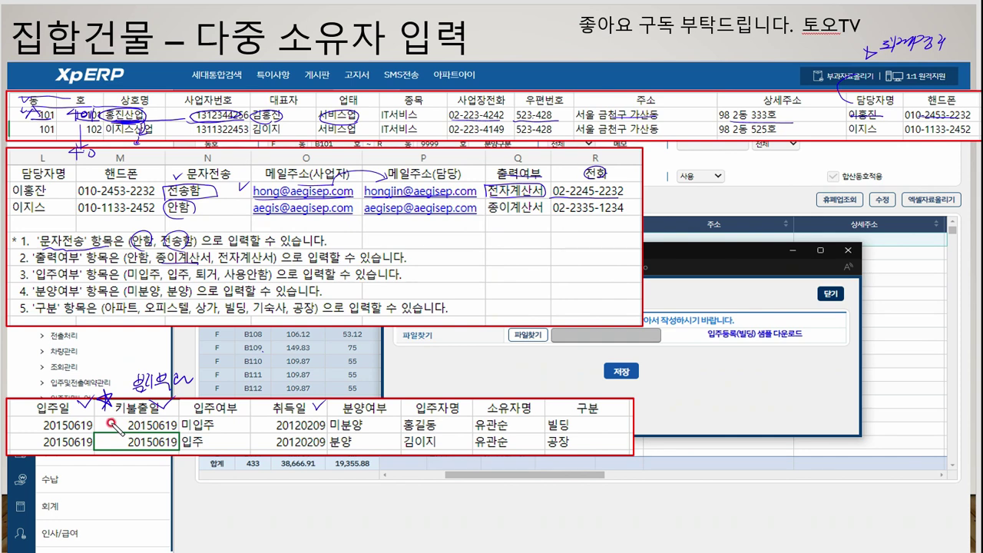
{"action": "left_click_drag", "start_coordinate": [254, 408], "coordinate": [262, 409]}
{"action": "left_click_drag", "start_coordinate": [254, 413], "coordinate": [262, 413]}
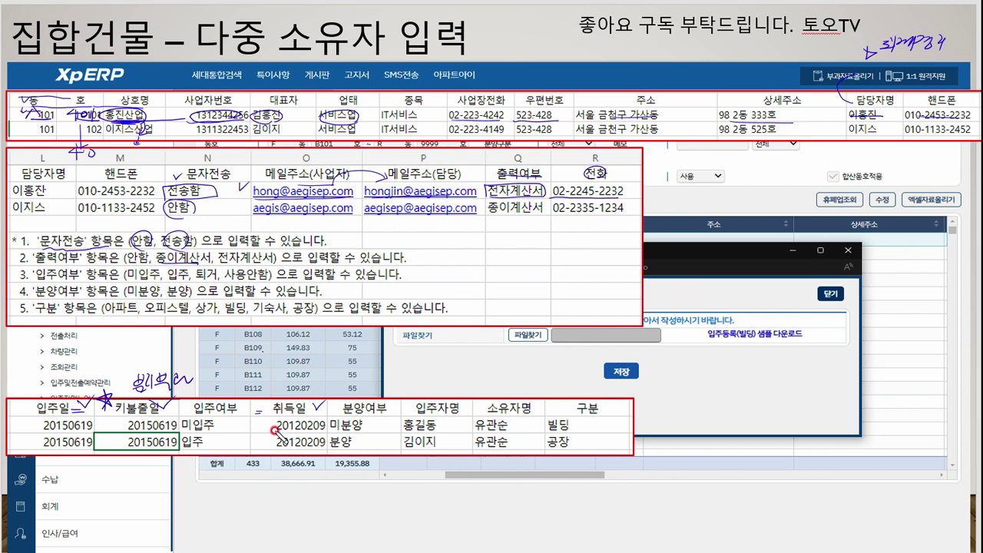
{"action": "left_click_drag", "start_coordinate": [270, 433], "coordinate": [388, 424]}
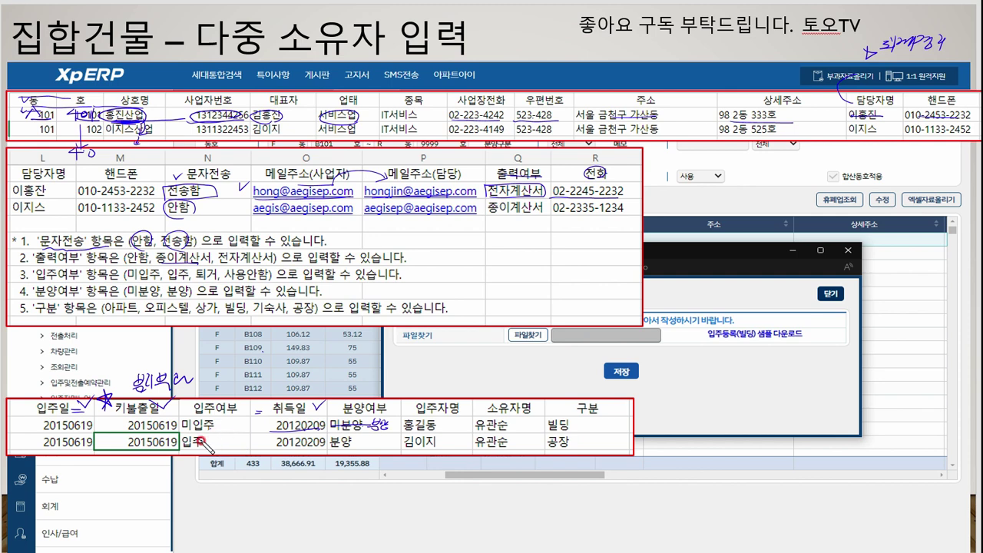
{"action": "mouse_move", "coordinate": [142, 434]}
{"action": "left_mouse_down"}
{"action": "mouse_move", "coordinate": [165, 415]}
{"action": "mouse_move", "coordinate": [178, 430]}
{"action": "left_mouse_up"}
{"action": "mouse_move", "coordinate": [434, 422]}
{"action": "left_mouse_down"}
{"action": "mouse_move", "coordinate": [430, 437]}
{"action": "mouse_move", "coordinate": [407, 430]}
{"action": "mouse_move", "coordinate": [444, 426]}
{"action": "left_mouse_up"}
{"action": "mouse_move", "coordinate": [505, 434]}
{"action": "left_mouse_down"}
{"action": "mouse_move", "coordinate": [472, 421]}
{"action": "mouse_move", "coordinate": [478, 435]}
{"action": "mouse_move", "coordinate": [462, 423]}
{"action": "mouse_move", "coordinate": [467, 435]}
{"action": "left_mouse_up"}
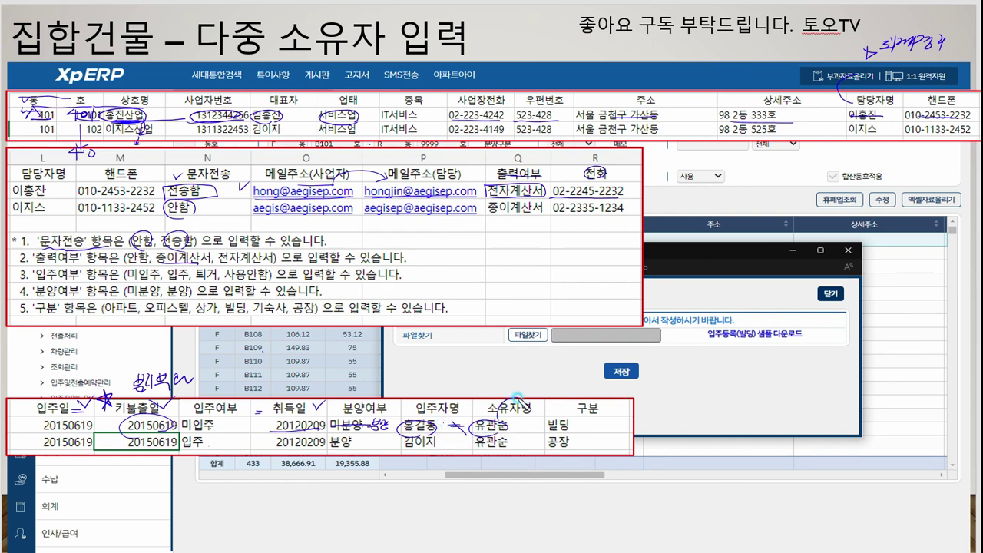
{"action": "left_click_drag", "start_coordinate": [526, 384], "coordinate": [547, 390]}
{"action": "left_click_drag", "start_coordinate": [431, 420], "coordinate": [451, 389]}
{"action": "left_click_drag", "start_coordinate": [460, 377], "coordinate": [463, 384]}
{"action": "left_click_drag", "start_coordinate": [463, 387], "coordinate": [475, 385]}
{"action": "mouse_move", "coordinate": [556, 426]}
{"action": "left_mouse_down"}
{"action": "mouse_move", "coordinate": [600, 423]}
{"action": "mouse_move", "coordinate": [587, 443]}
{"action": "mouse_move", "coordinate": [600, 444]}
{"action": "left_mouse_up"}
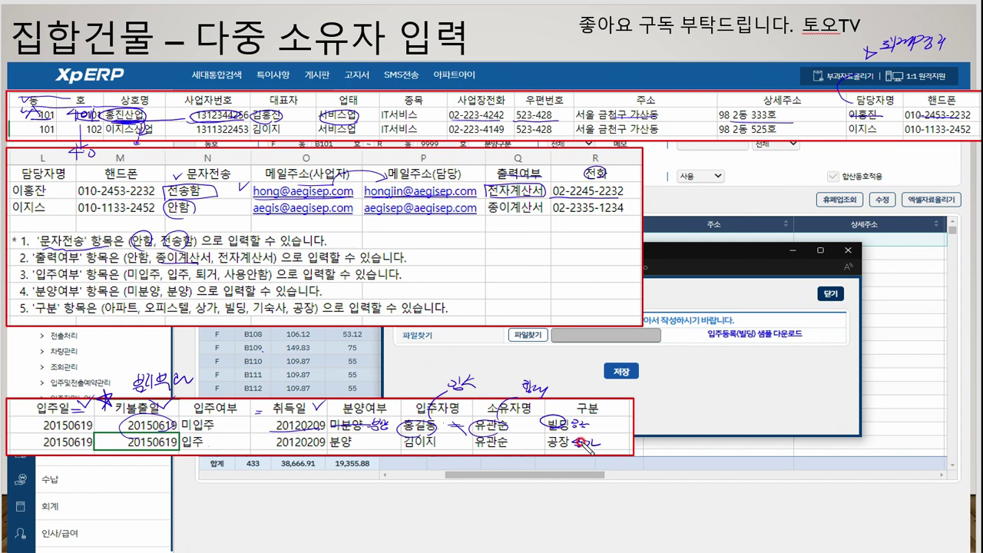
{"action": "left_click_drag", "start_coordinate": [101, 314], "coordinate": [308, 322]}
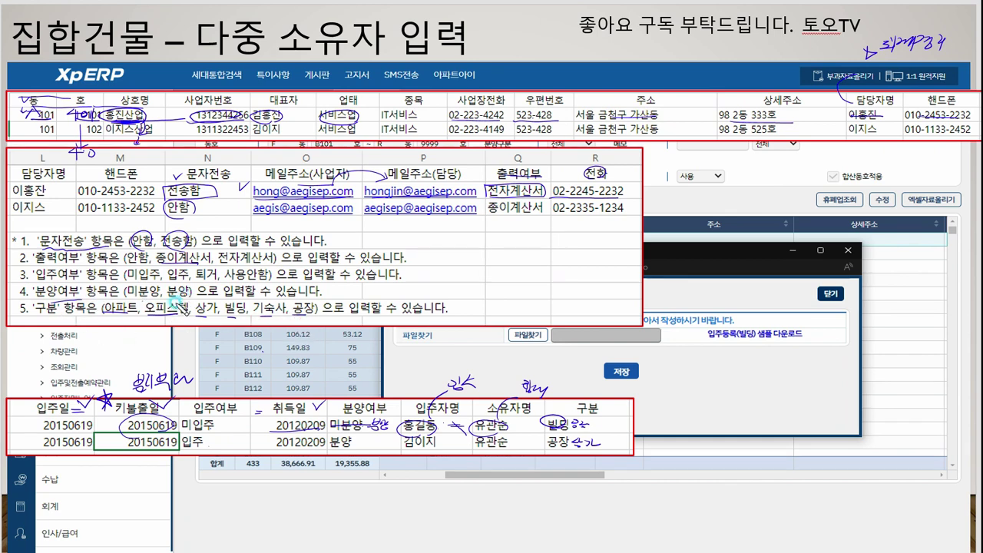
{"action": "left_click_drag", "start_coordinate": [127, 281], "coordinate": [265, 282]}
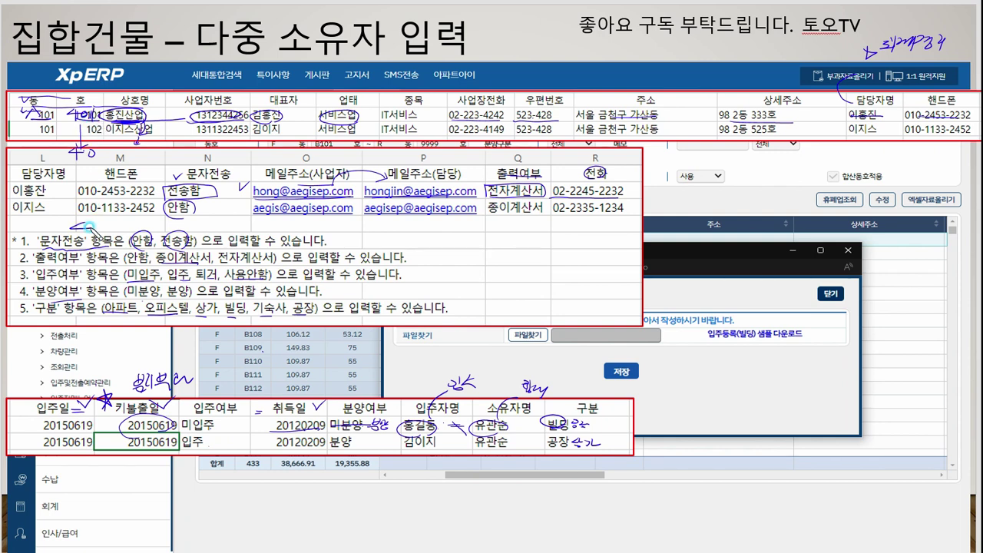
{"action": "left_click_drag", "start_coordinate": [91, 225], "coordinate": [106, 226]}
{"action": "left_click_drag", "start_coordinate": [516, 326], "coordinate": [536, 321]}
{"action": "mouse_move", "coordinate": [612, 331]}
{"action": "left_mouse_down"}
{"action": "mouse_move", "coordinate": [641, 343]}
{"action": "mouse_move", "coordinate": [641, 354]}
{"action": "left_mouse_up"}
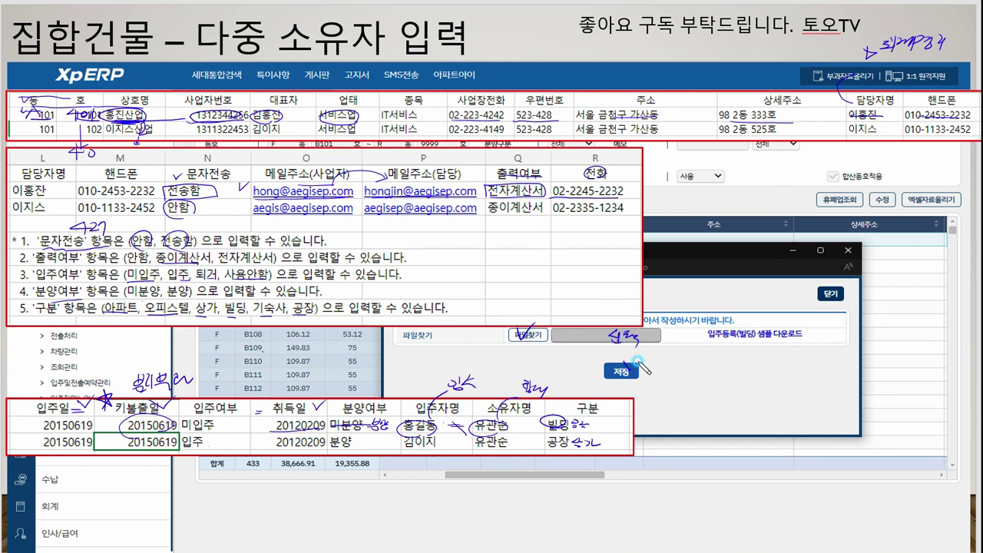
{"action": "mouse_move", "coordinate": [713, 368]}
{"action": "left_mouse_down"}
{"action": "mouse_move", "coordinate": [714, 382]}
{"action": "mouse_move", "coordinate": [744, 374]}
{"action": "mouse_move", "coordinate": [737, 369]}
{"action": "mouse_move", "coordinate": [795, 374]}
{"action": "left_mouse_up"}
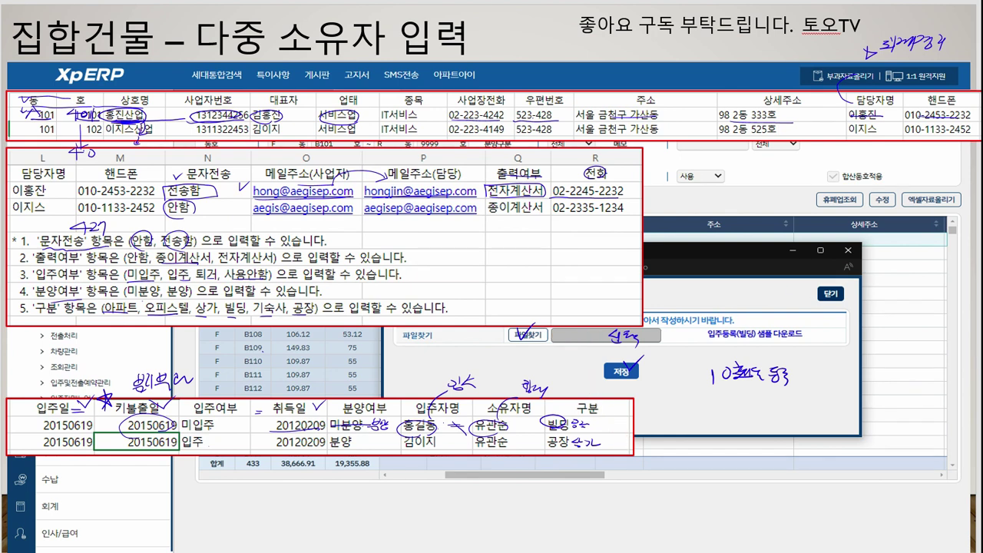
{"action": "key", "text": "Escape"}
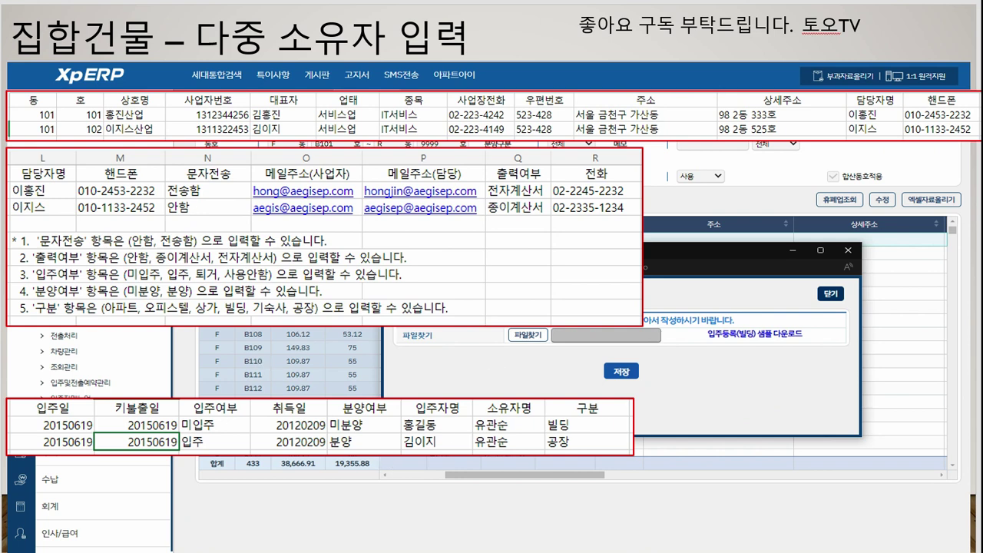
Step: Show the 입주처리(복합빌딩) form and tick its 이메일 and 계산서발행 fields
{"action": "key", "text": "Right"}
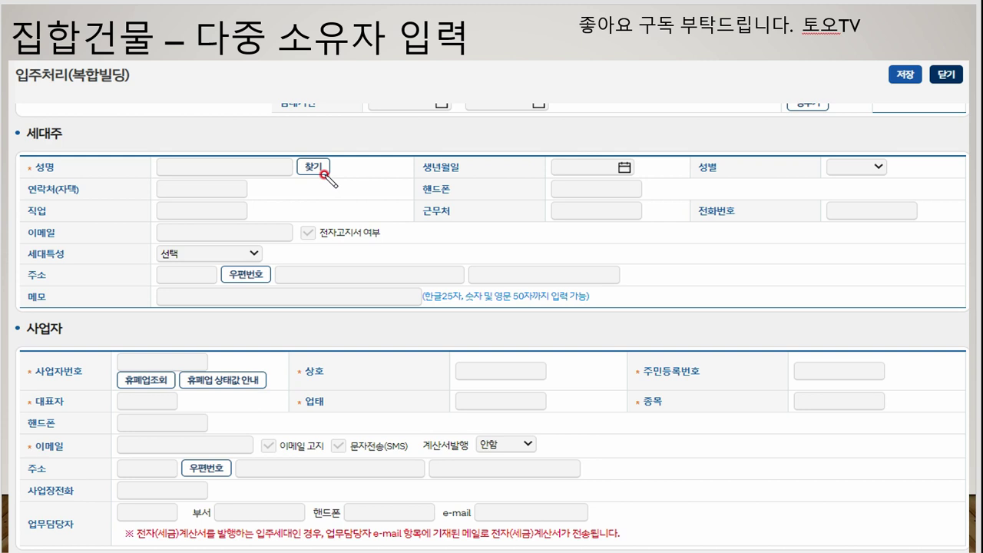
{"action": "left_click_drag", "start_coordinate": [104, 443], "coordinate": [120, 440]}
{"action": "mouse_move", "coordinate": [464, 504]}
{"action": "left_mouse_down"}
{"action": "mouse_move", "coordinate": [471, 513]}
{"action": "mouse_move", "coordinate": [483, 504]}
{"action": "left_mouse_up"}
{"action": "left_click_drag", "start_coordinate": [522, 439], "coordinate": [534, 449]}
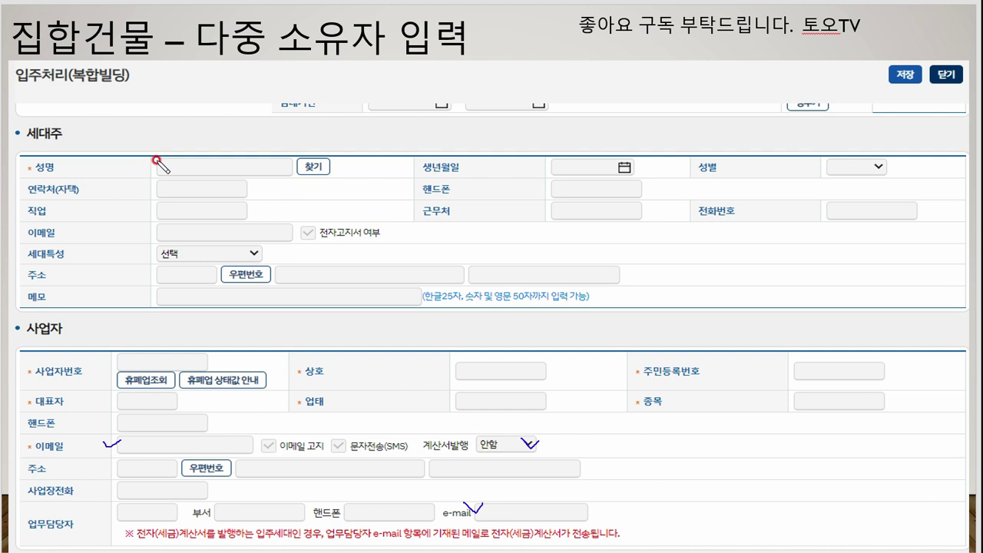
Step: Circle the 찾기 lookup button beside 성명 and tick the householder name field
{"action": "mouse_move", "coordinate": [335, 198]}
{"action": "left_mouse_down"}
{"action": "mouse_move", "coordinate": [313, 184]}
{"action": "mouse_move", "coordinate": [326, 162]}
{"action": "mouse_move", "coordinate": [332, 186]}
{"action": "left_mouse_up"}
{"action": "left_click_drag", "start_coordinate": [170, 154], "coordinate": [184, 153]}
{"action": "mouse_move", "coordinate": [315, 175]}
{"action": "left_mouse_down"}
{"action": "mouse_move", "coordinate": [310, 146]}
{"action": "mouse_move", "coordinate": [333, 167]}
{"action": "left_mouse_up"}
Step: Clear the old ink and circle the 대표자명, 사업자등록번호 and 상호 search criteria
{"action": "key", "text": "Right"}
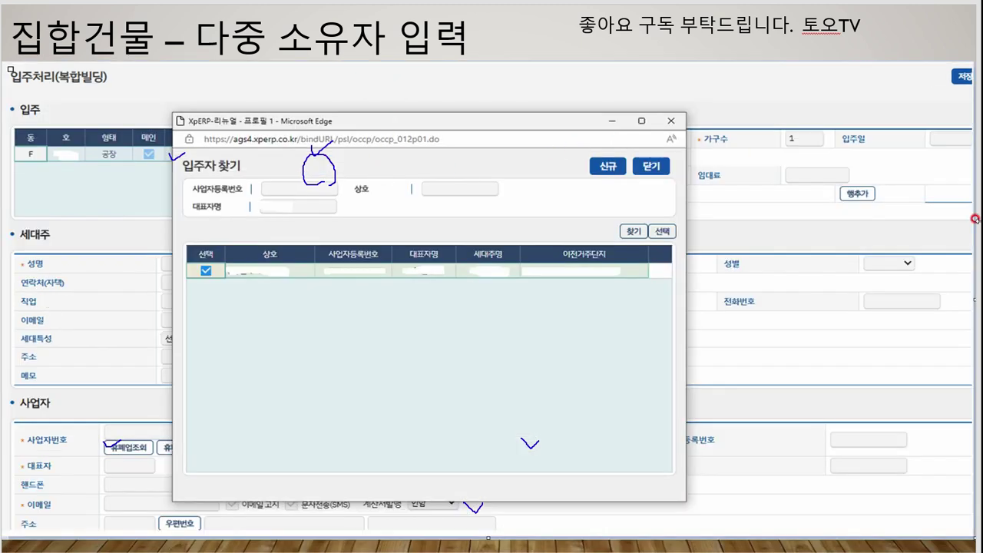
{"action": "key", "text": "e"}
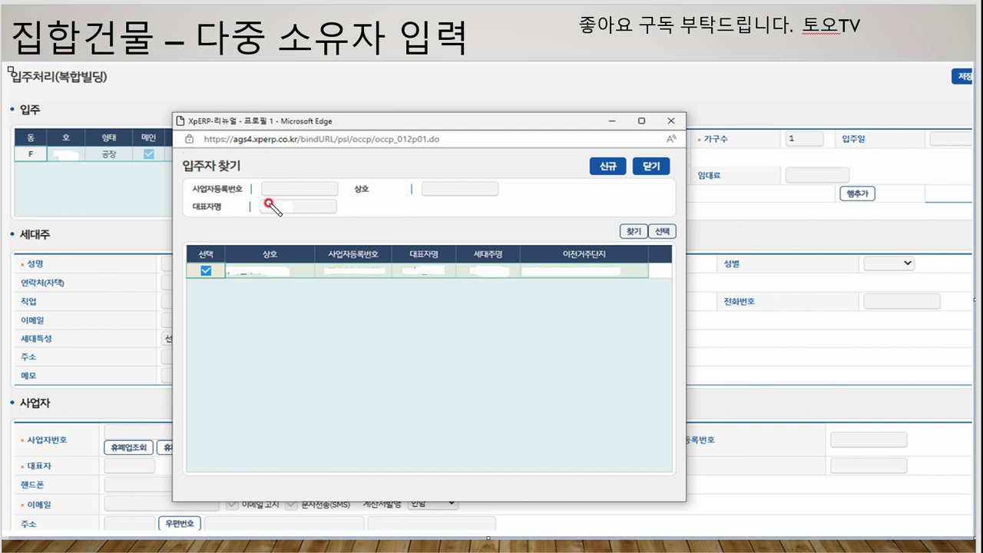
{"action": "mouse_move", "coordinate": [274, 213]}
{"action": "left_mouse_down"}
{"action": "mouse_move", "coordinate": [261, 215]}
{"action": "mouse_move", "coordinate": [292, 218]}
{"action": "mouse_move", "coordinate": [254, 190]}
{"action": "mouse_move", "coordinate": [264, 197]}
{"action": "left_mouse_up"}
{"action": "mouse_move", "coordinate": [445, 202]}
{"action": "left_mouse_down"}
{"action": "mouse_move", "coordinate": [422, 184]}
{"action": "mouse_move", "coordinate": [458, 197]}
{"action": "left_mouse_up"}
Step: Mark the 찾기 search step, then tick the found occupant row and 선택
{"action": "mouse_move", "coordinate": [622, 221]}
{"action": "left_mouse_down"}
{"action": "mouse_move", "coordinate": [629, 232]}
{"action": "mouse_move", "coordinate": [642, 214]}
{"action": "left_mouse_up"}
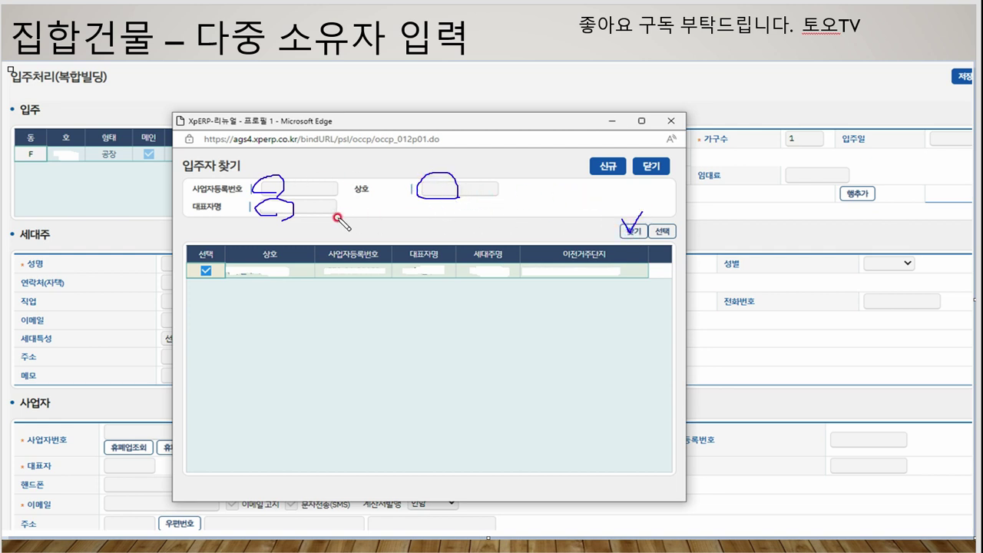
{"action": "left_click_drag", "start_coordinate": [198, 267], "coordinate": [230, 263]}
{"action": "mouse_move", "coordinate": [658, 222]}
{"action": "left_mouse_down"}
{"action": "mouse_move", "coordinate": [659, 233]}
{"action": "mouse_move", "coordinate": [669, 218]}
{"action": "left_mouse_up"}
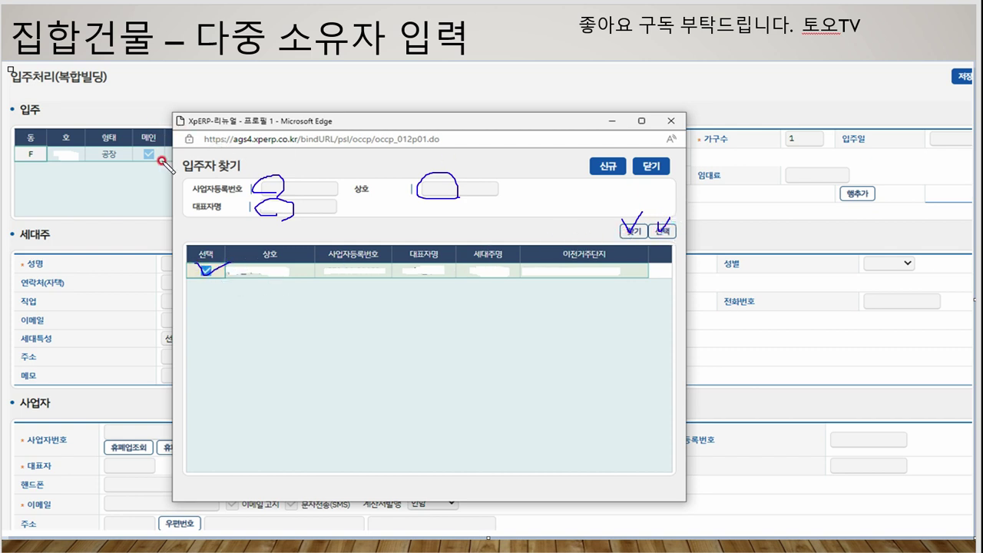